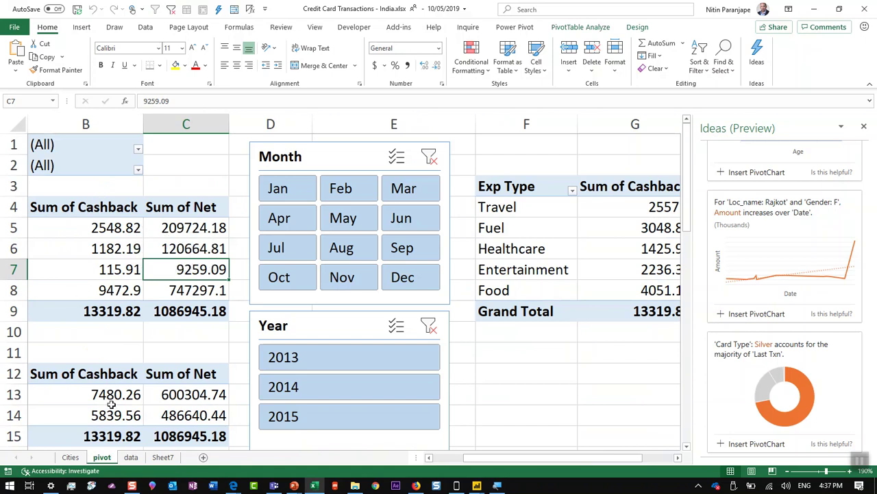
# Create a PivotTable on a new sheet from the transactions table on the data sheet.
pyautogui.click(132, 457)
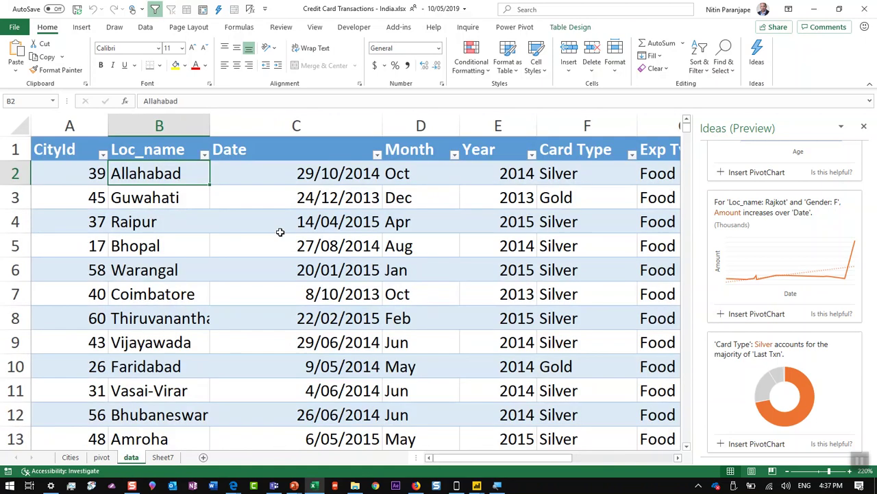
pyautogui.click(281, 233)
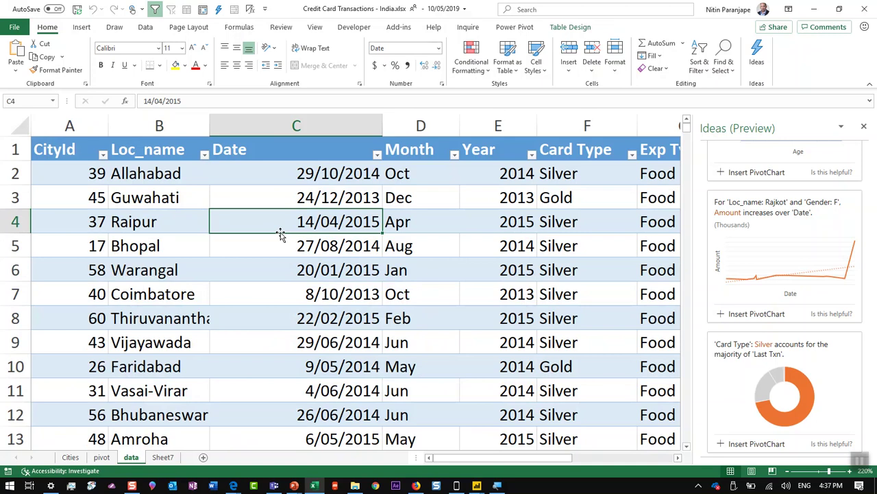
pyautogui.click(110, 457)
pyautogui.click(134, 456)
pyautogui.click(256, 273)
pyautogui.hotkey('alt', 'd')
pyautogui.press('p')
pyautogui.press('f')
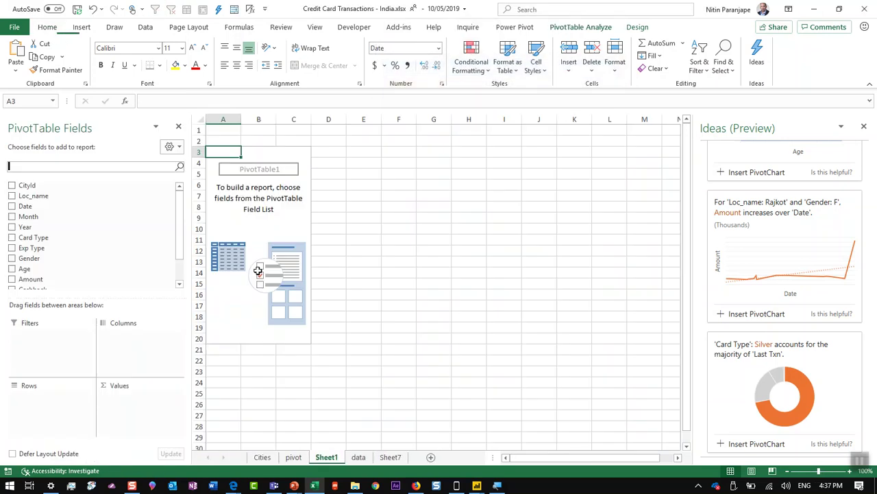
# Build the PivotTable with Year as rows, Gender as columns and Amount as summed values.
pyautogui.scroll(5, 259, 247)
pyautogui.moveTo(83, 227); pyautogui.dragTo(65, 424)
pyautogui.moveTo(67, 278); pyautogui.dragTo(134, 396)
pyautogui.moveTo(63, 259); pyautogui.dragTo(134, 353)
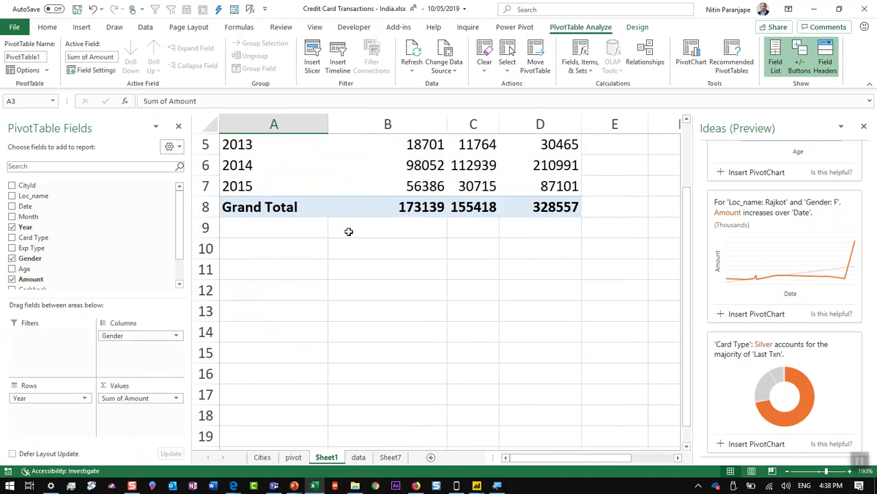
pyautogui.scroll(2, 348, 229)
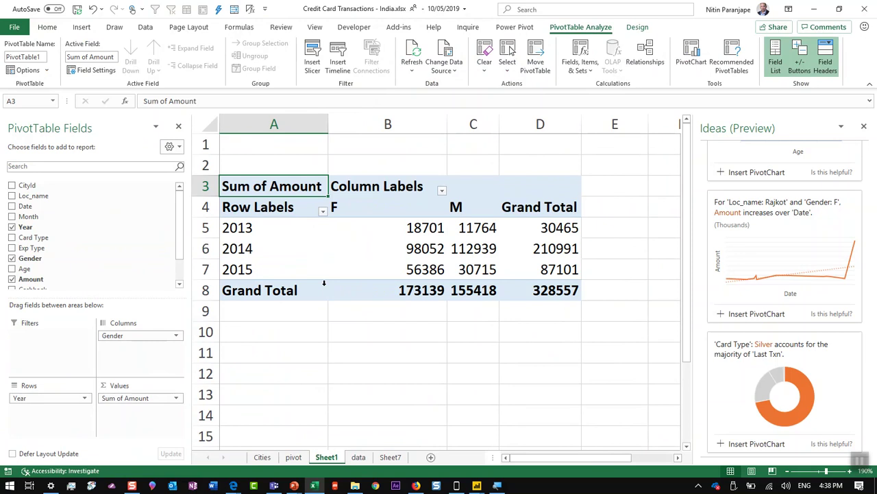
# Return to the data sheet and select the first Card Type entry in the transactions table.
pyautogui.click(358, 457)
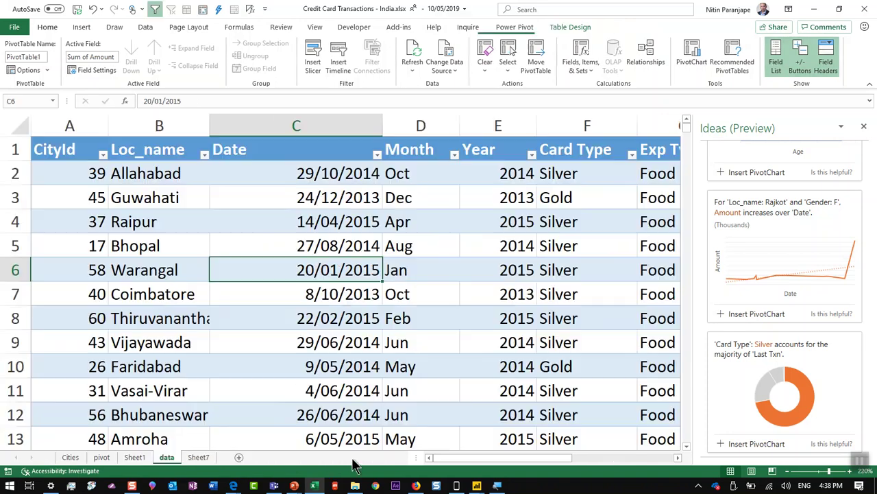
pyautogui.press('Up')
pyautogui.press('Up')
pyautogui.press('Up')
pyautogui.press('Up')
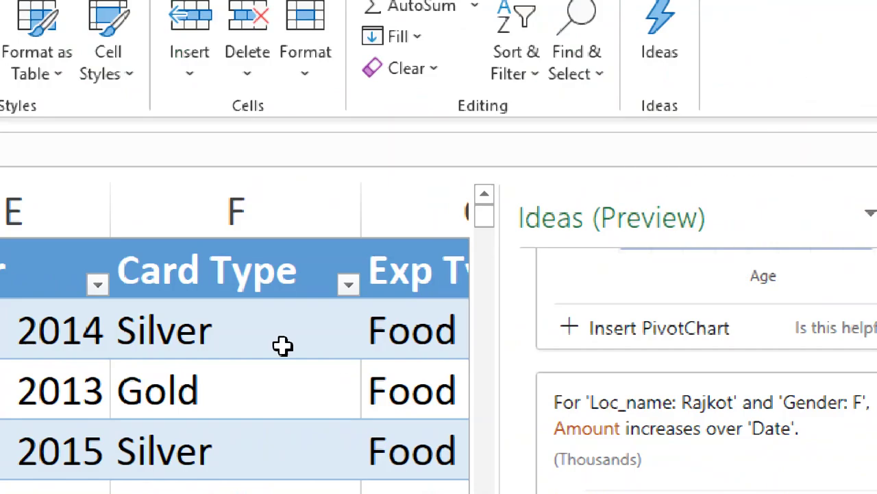
pyautogui.click(199, 445)
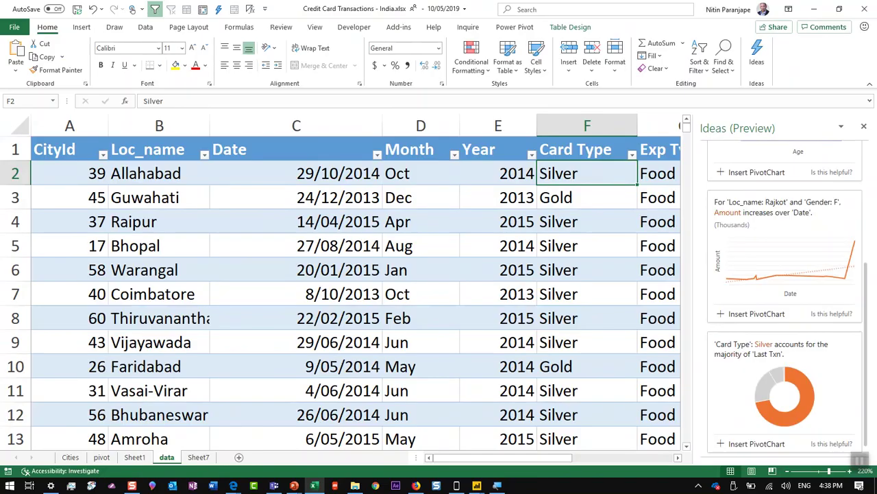
# Look over the transaction columns and review the initial suggested charts in Ideas from first to last.
pyautogui.moveTo(868, 369); pyautogui.dragTo(862, 226)
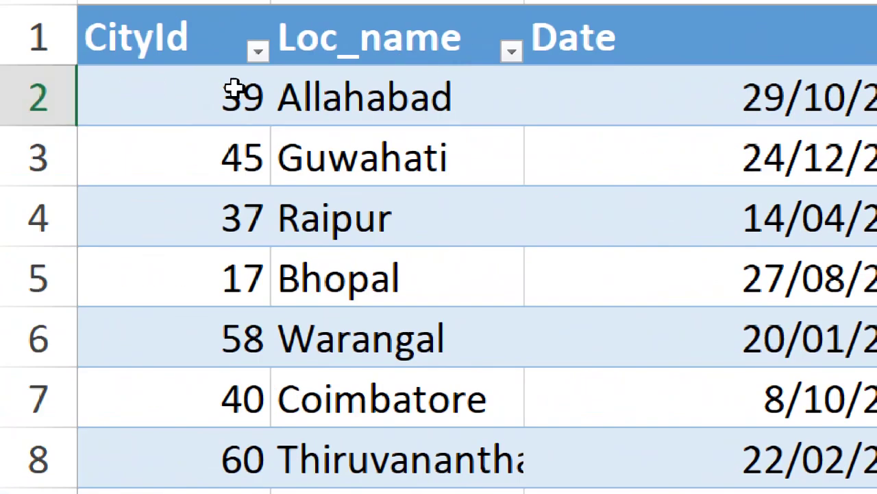
pyautogui.click(446, 132)
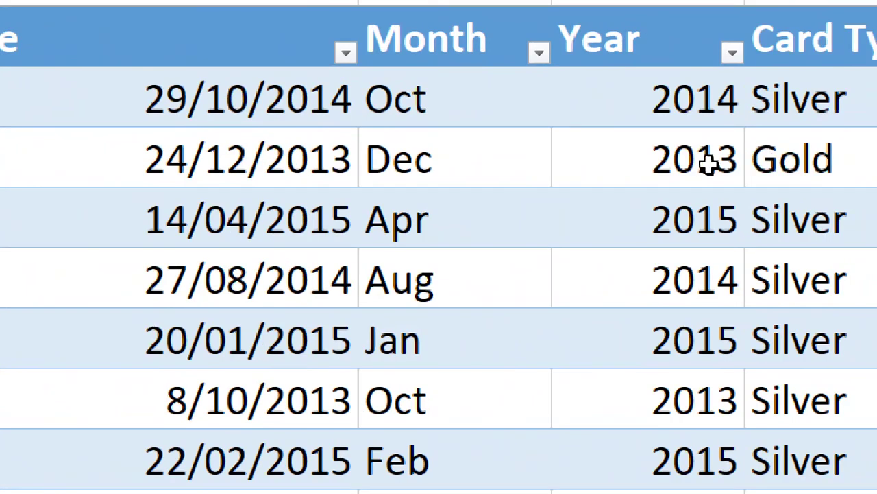
pyautogui.click(809, 162)
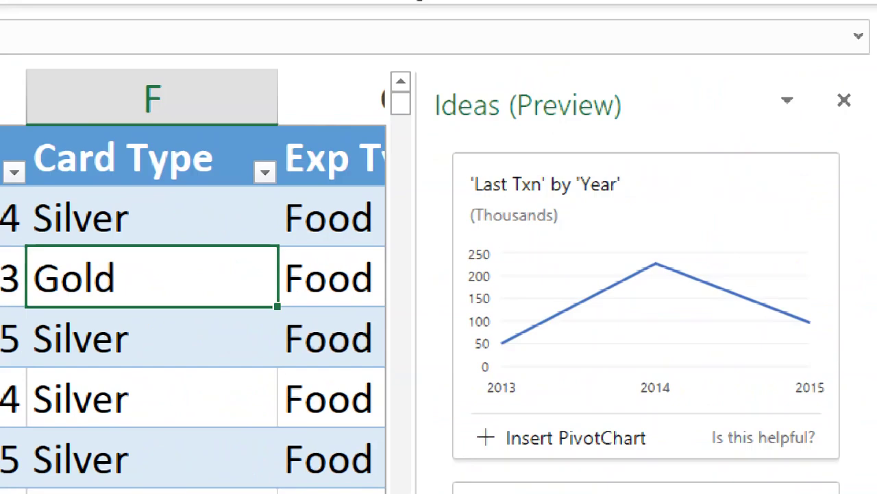
pyautogui.scroll(-2, 623, 313)
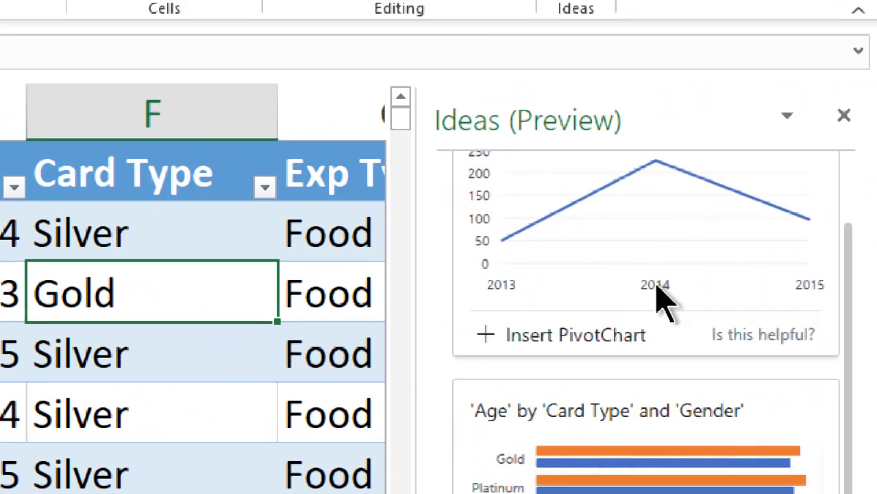
pyautogui.scroll(-5, 657, 291)
pyautogui.scroll(-3, 656, 287)
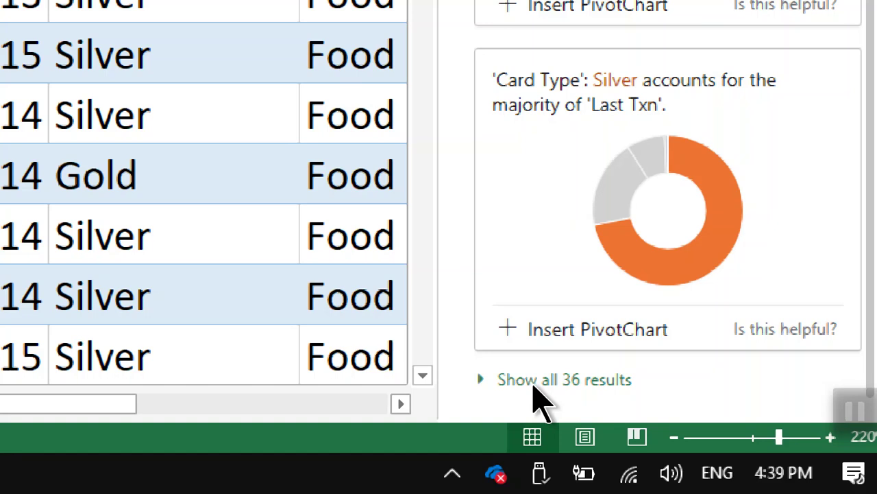
# Expand Ideas to show all results and examine the additional insights on Amount, Age and Cashback.
pyautogui.click(534, 384)
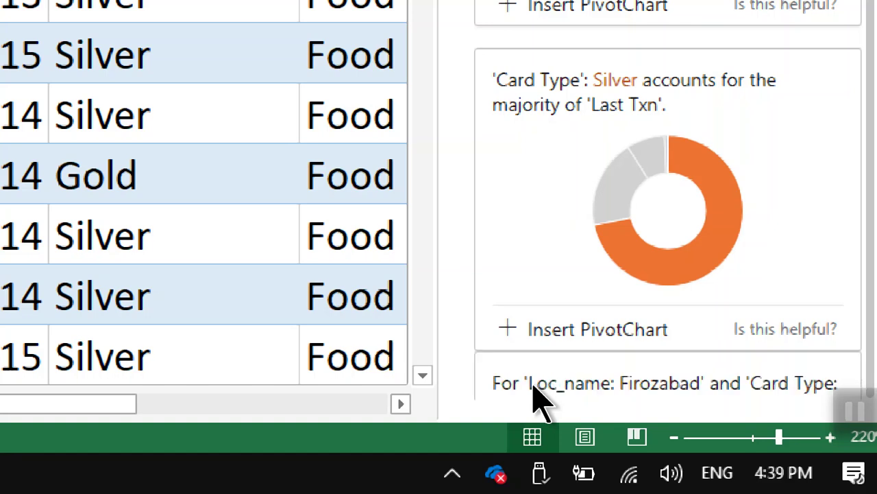
pyautogui.scroll(-5, 652, 294)
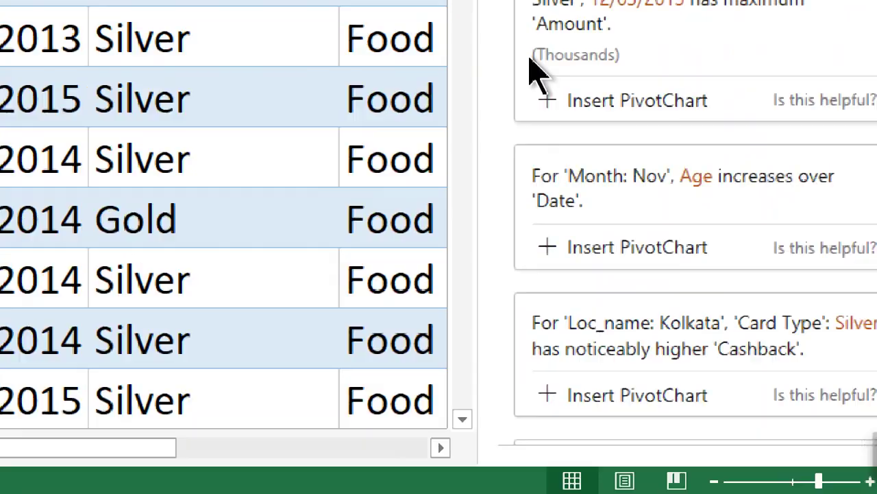
pyautogui.scroll(4, 498, 33)
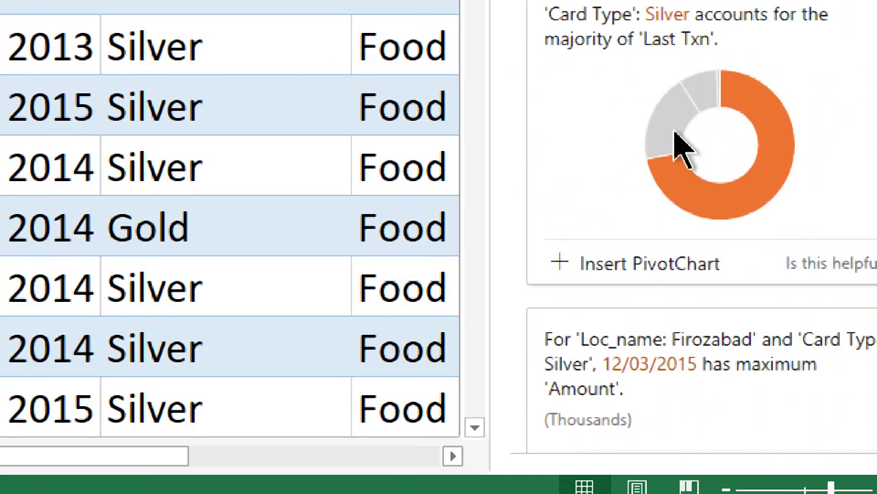
pyautogui.scroll(-8, 737, 147)
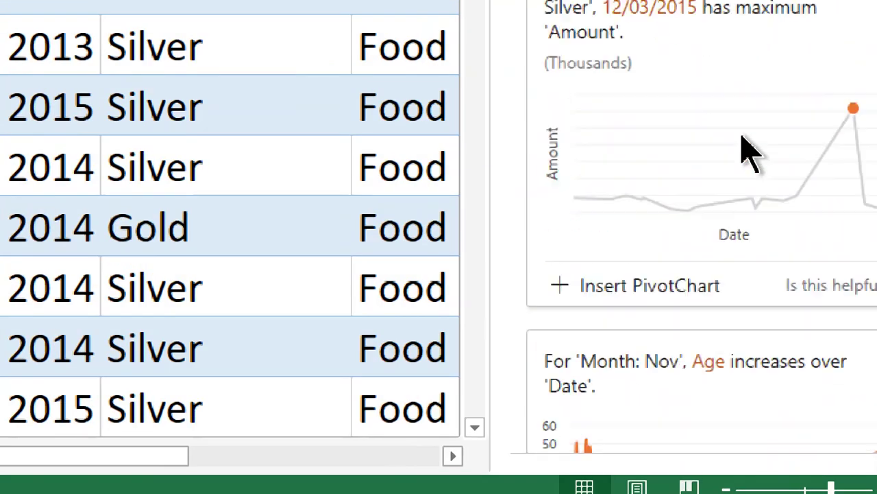
pyautogui.scroll(1, 748, 151)
pyautogui.scroll(-6, 747, 151)
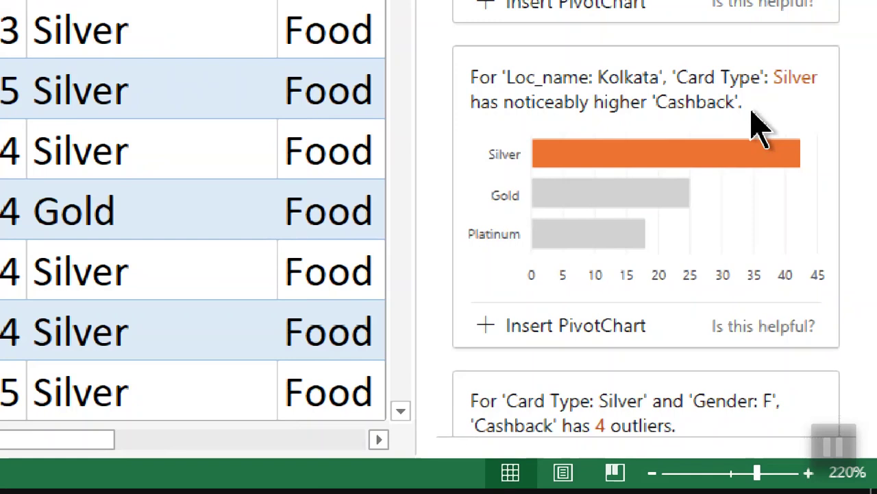
pyautogui.scroll(-5, 757, 131)
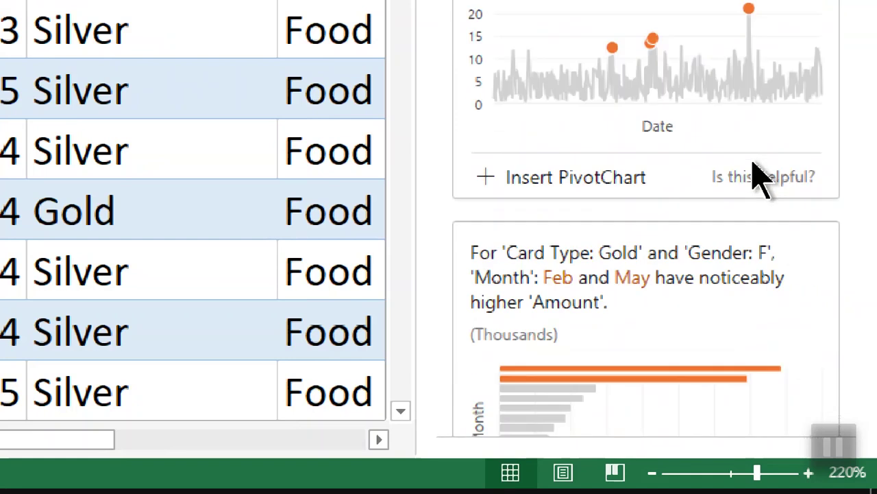
# Insert the suggested PivotChart of Cashback outliers for Card Type Silver and Gender F, and select a date in its PivotTable.
pyautogui.scroll(1, 758, 176)
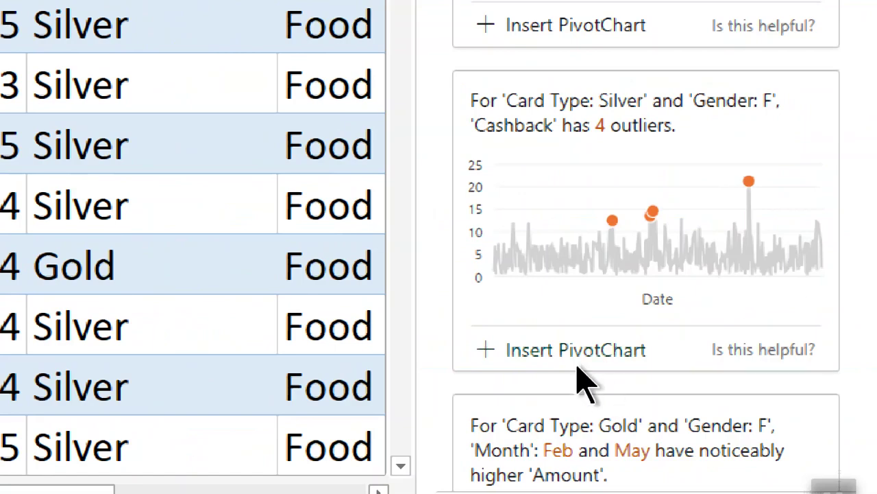
pyautogui.click(591, 351)
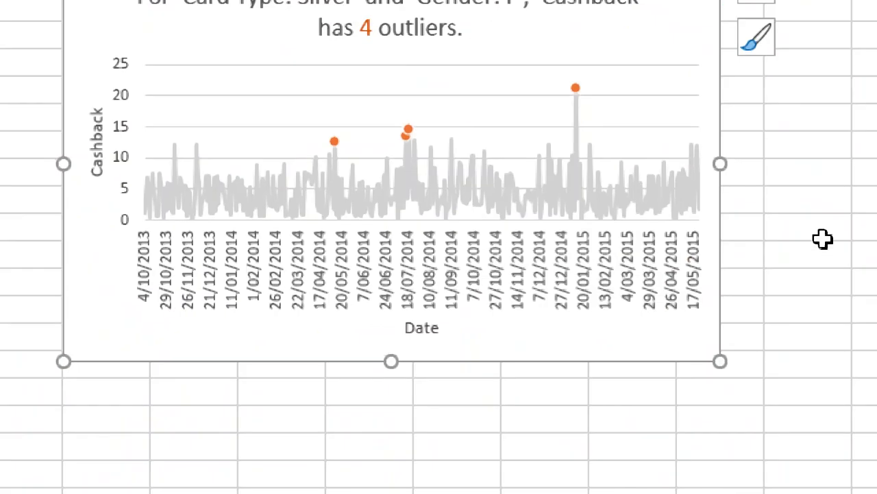
pyautogui.moveTo(375, 183)
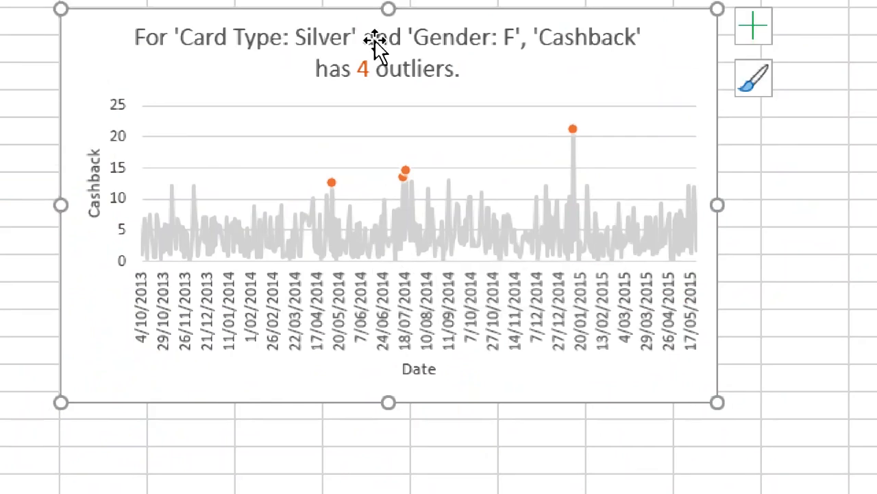
pyautogui.click(378, 5)
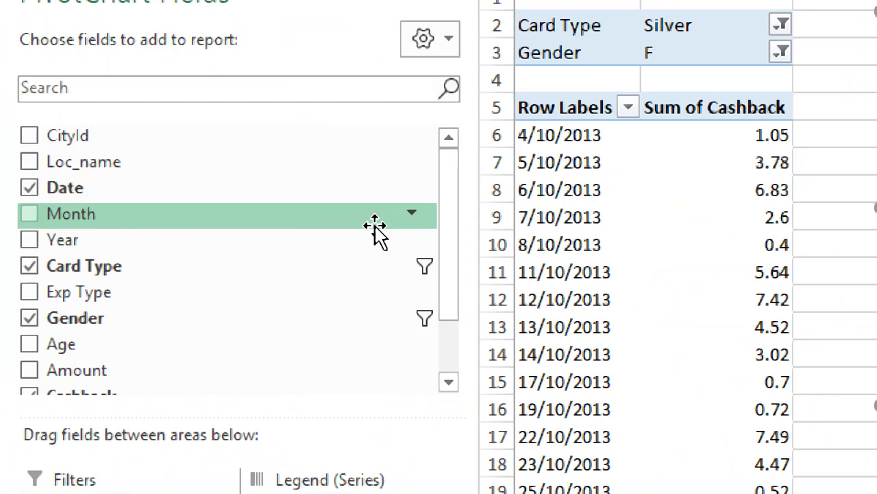
pyautogui.click(574, 273)
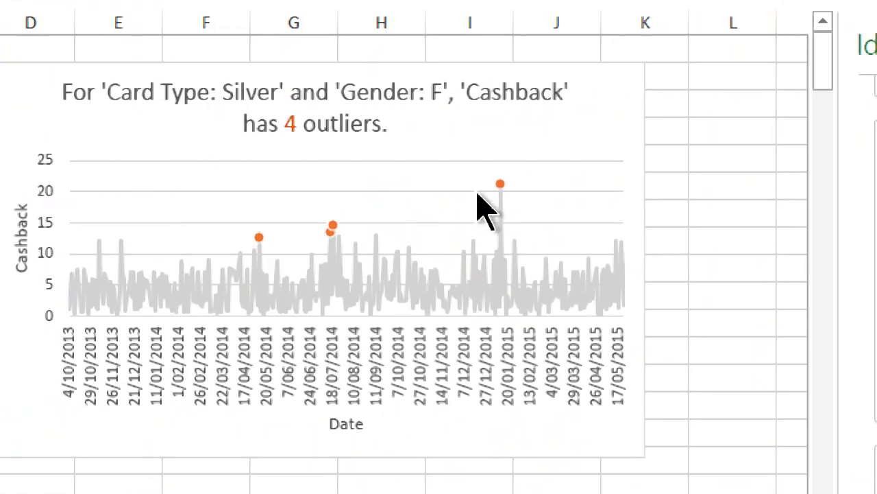
# Inspect the highest outlier point on the Cashback chart and browse the further insights in Ideas.
pyautogui.moveTo(504, 189)
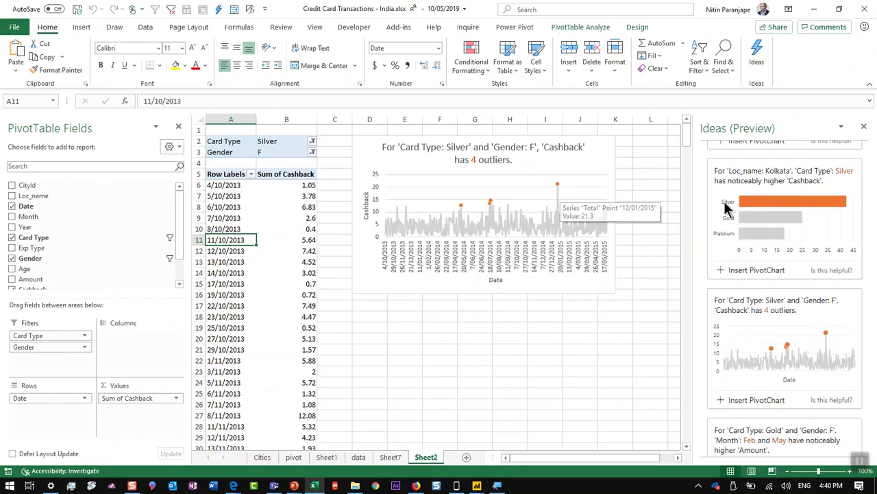
pyautogui.scroll(-10, 724, 201)
pyautogui.scroll(-1, 752, 255)
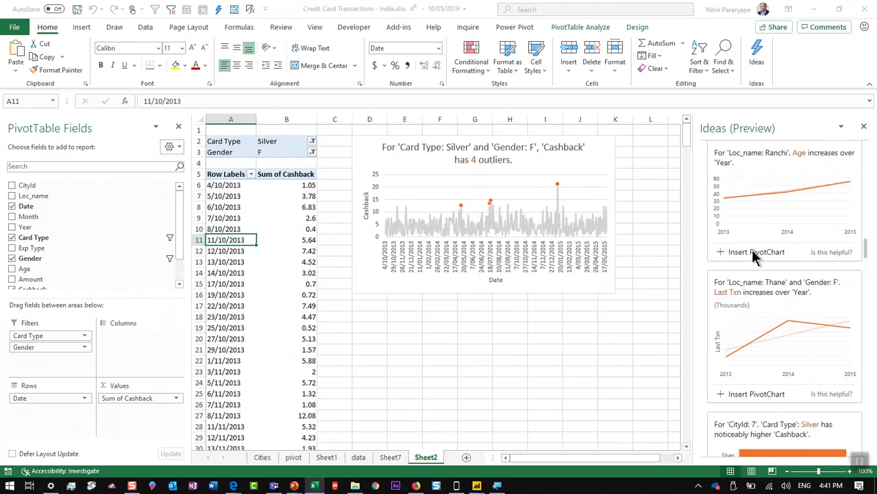
# Switch to PowerPoint, present the AI in Excel slide, advance to the Excel Ideas slide and end the show.
pyautogui.hotkey('alt', 'Tab')
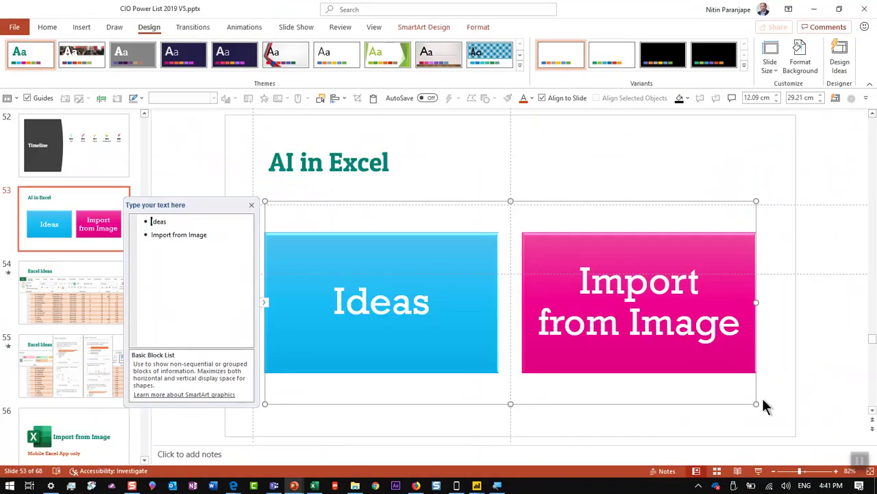
pyautogui.click(758, 471)
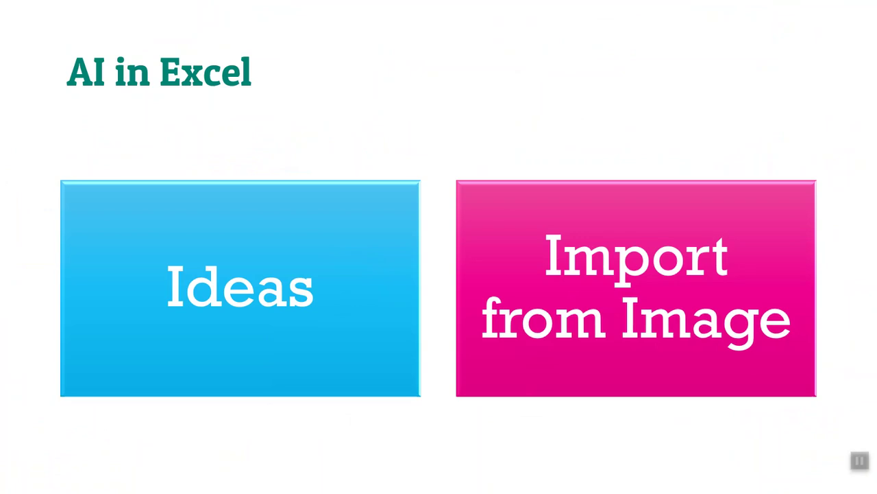
pyautogui.click(714, 427)
pyautogui.press('Escape')
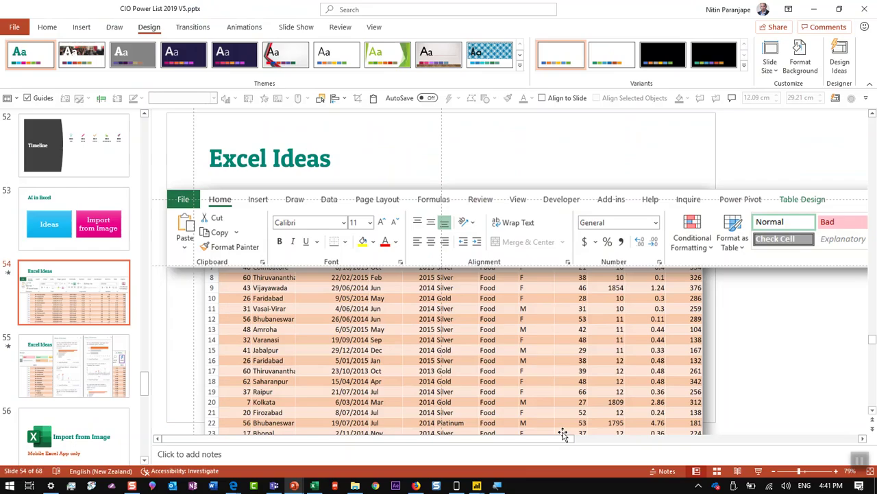
# Go to slide 57, the slide following the Import from Image title slide.
pyautogui.scroll(-2, 92, 411)
pyautogui.scroll(-3, 93, 410)
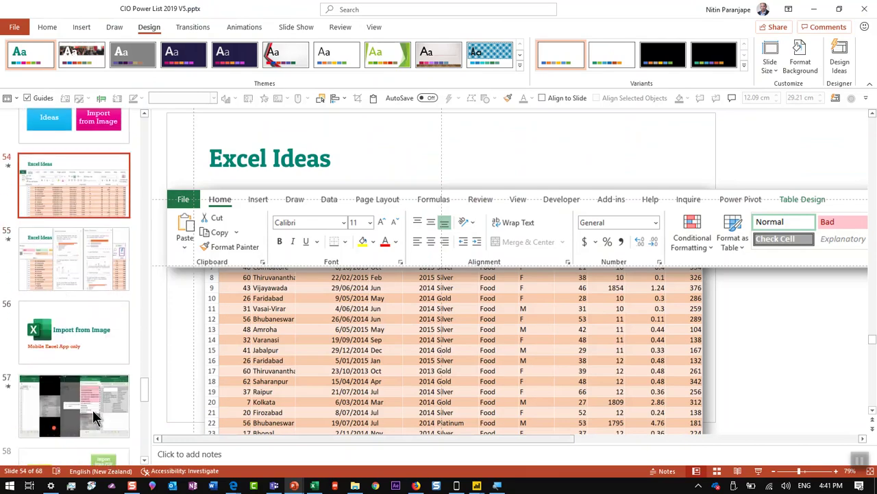
pyautogui.click(94, 416)
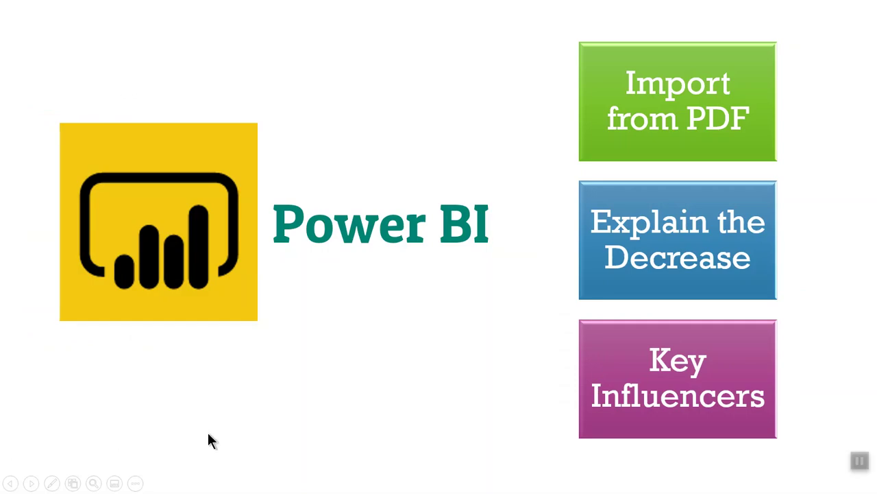
# End the running show and present again from the Power BI slide, advancing to the following slide.
pyautogui.press('Escape')
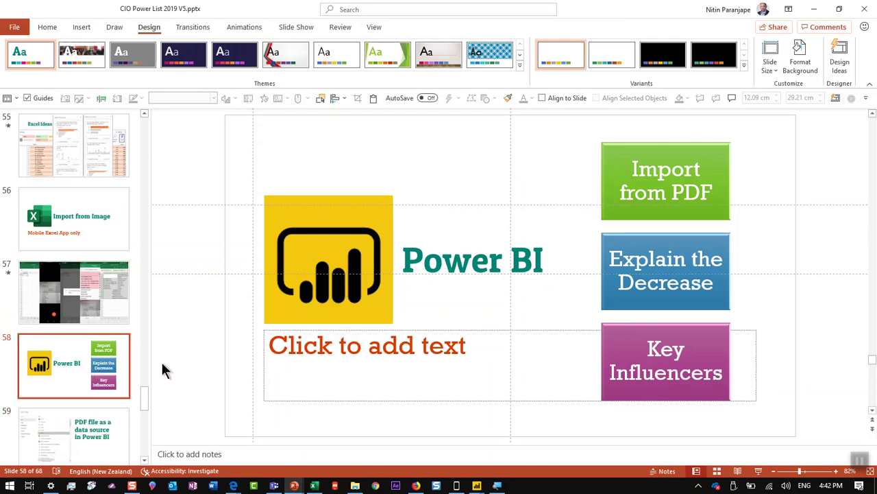
pyautogui.click(758, 470)
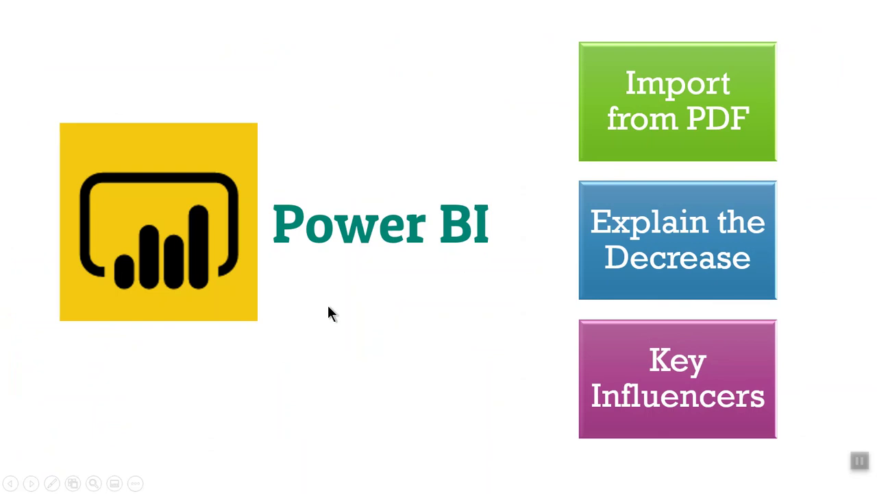
pyautogui.press('Right')
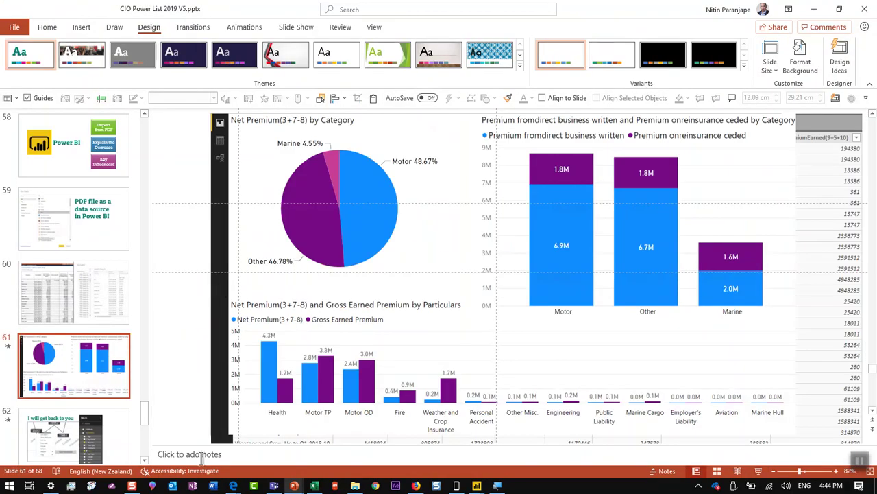
# Switch back to Excel and examine the Get Data import sources, including the database sources.
pyautogui.click(314, 486)
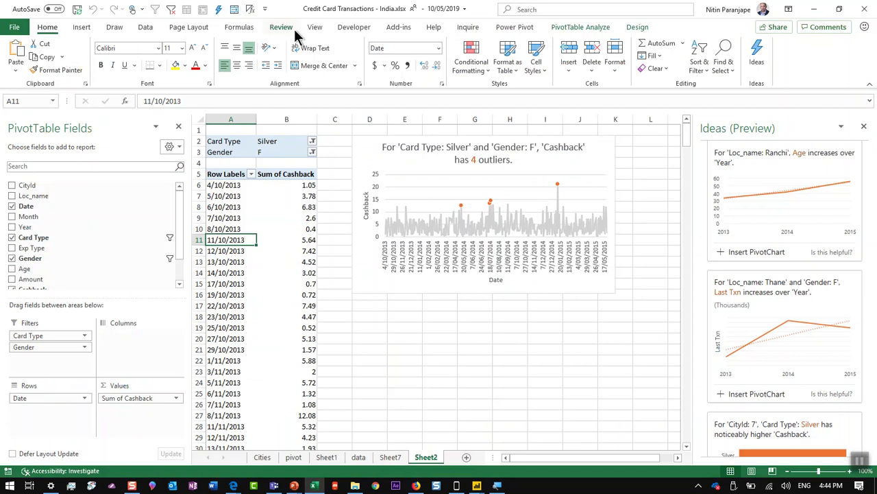
pyautogui.click(143, 27)
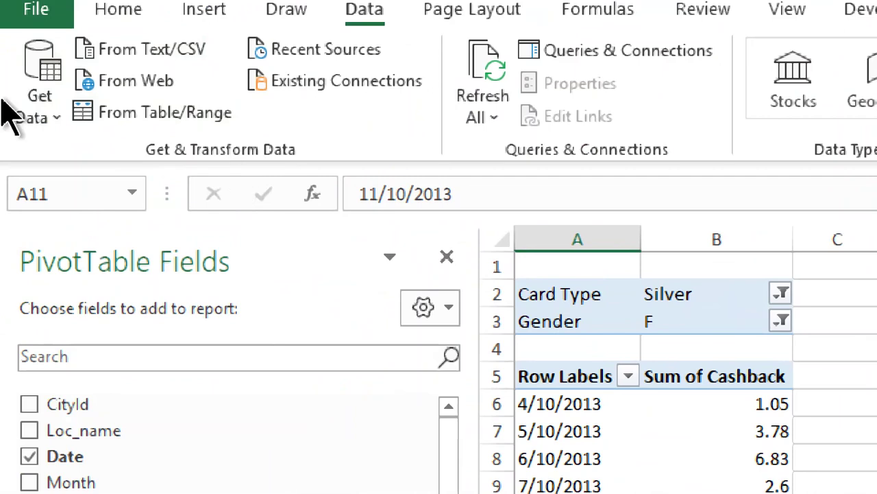
pyautogui.click(26, 118)
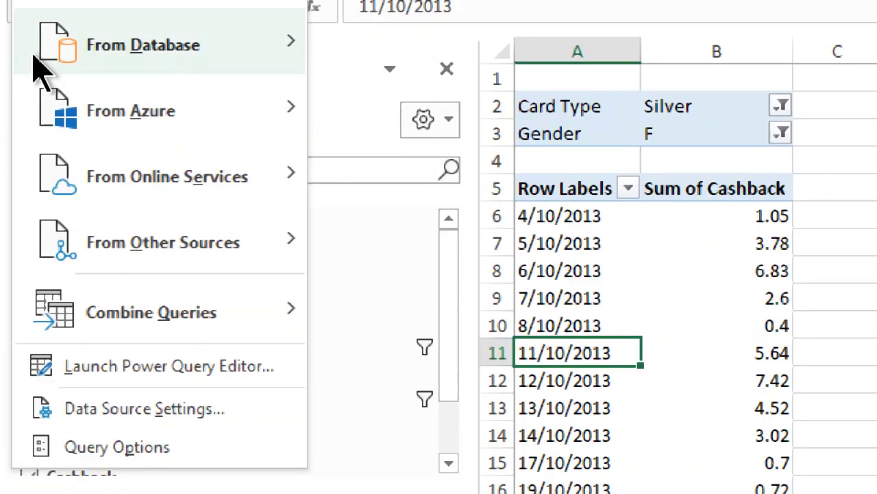
pyautogui.moveTo(33, 56)
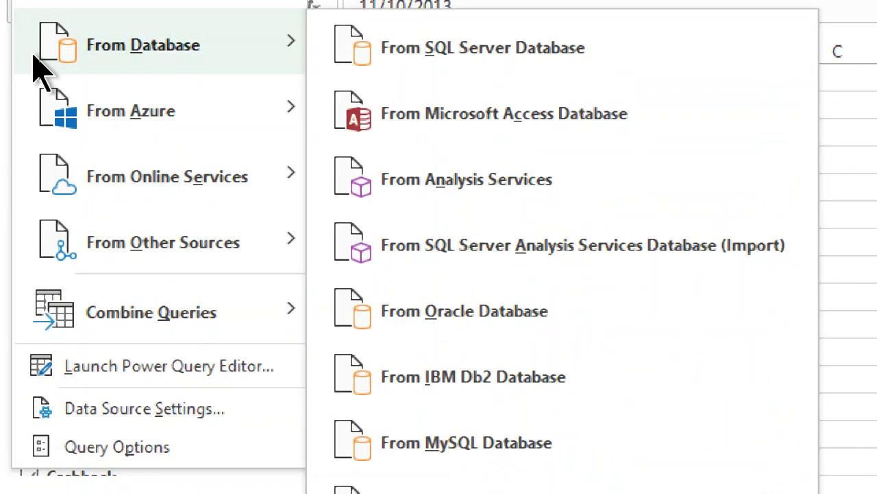